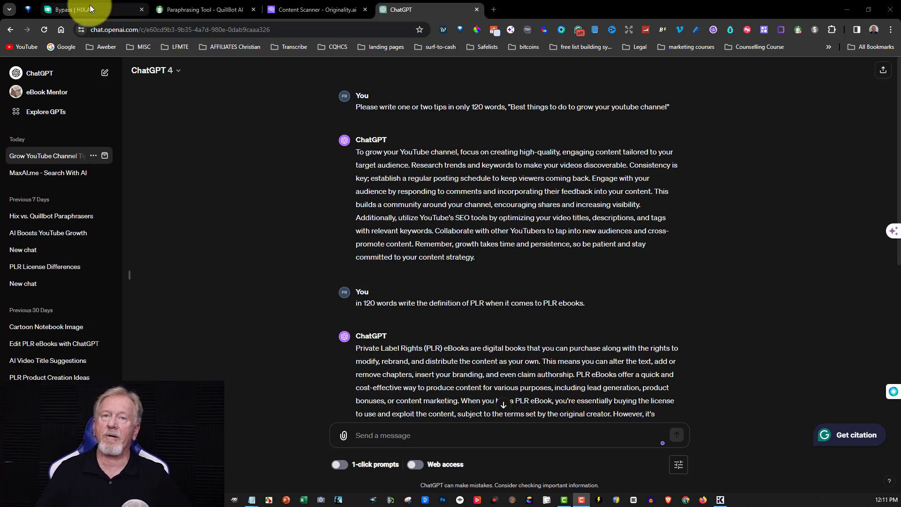
- Switch to QuillBot's empty Paraphraser, set to Fluency mode and English (AU)
click(215, 12)
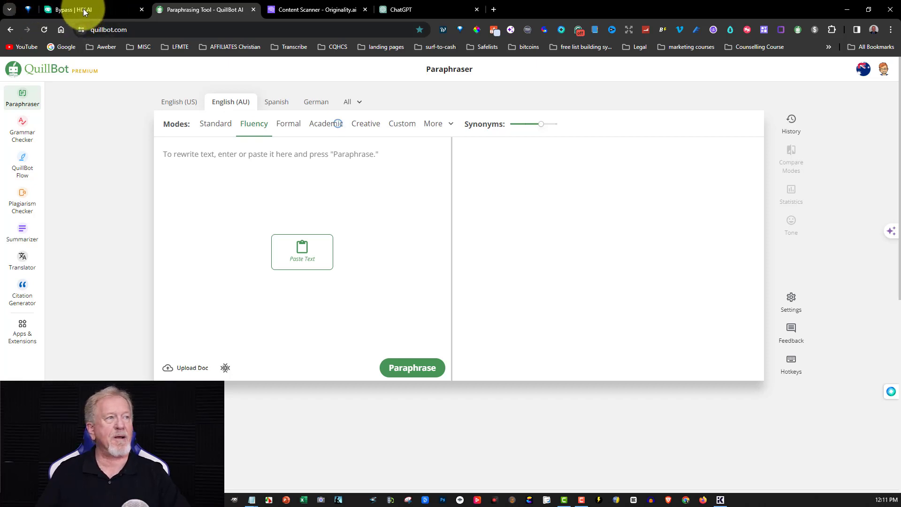
- Switch to HIX Bypass's Bypass AI Detection page with its empty content box
click(68, 11)
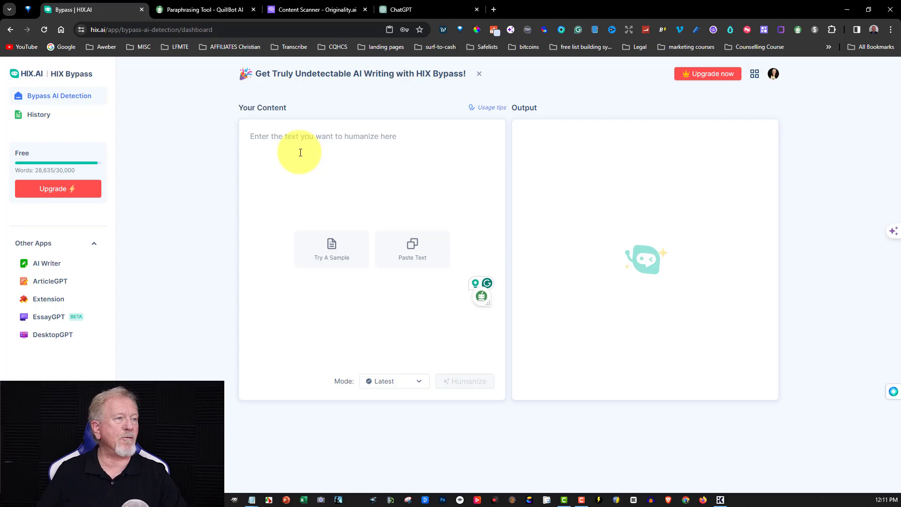
- Return to the ChatGPT conversation showing the 120-word YouTube channel growth answer
click(432, 12)
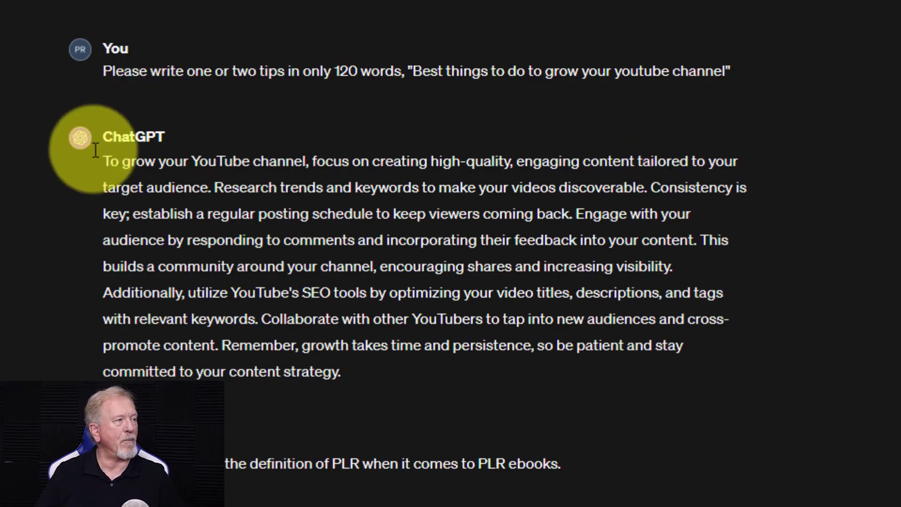
- Copy ChatGPT's entire reply about growing a YouTube channel
drag(101, 160, 343, 373)
right_click(346, 256)
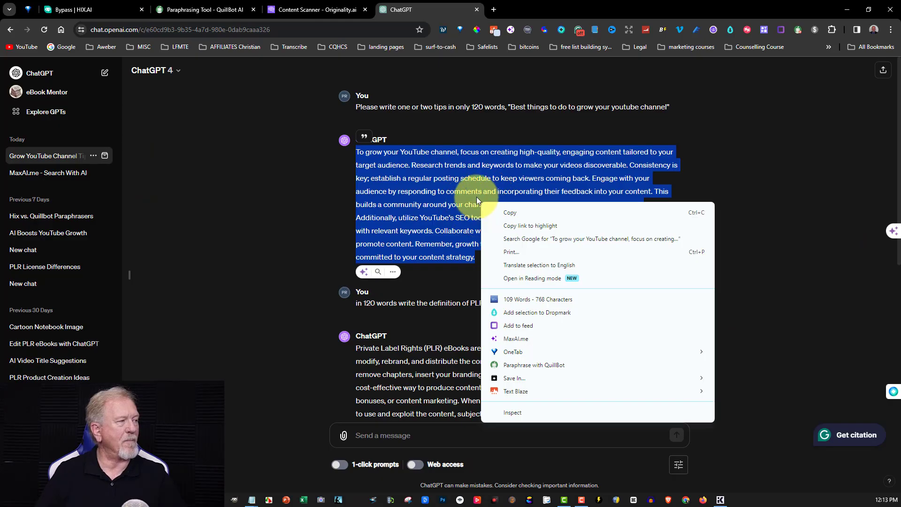
click(512, 213)
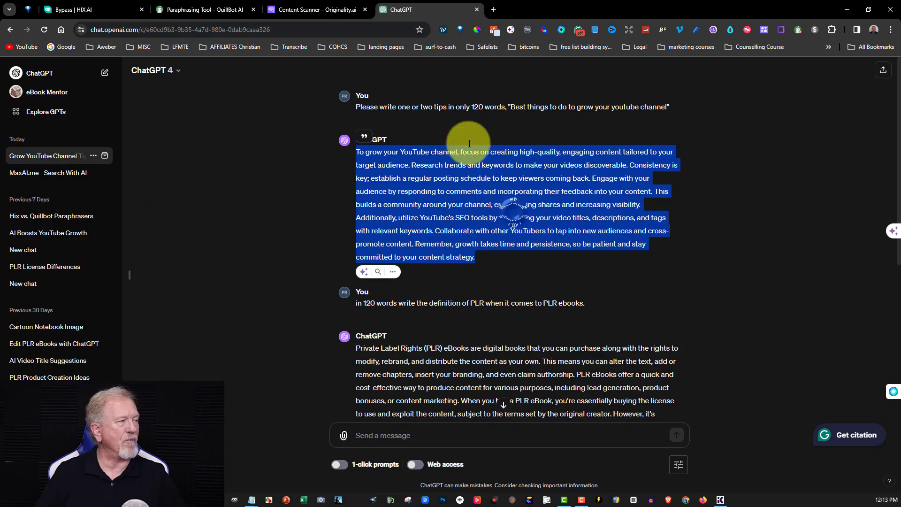
- Scan the pasted 109-word reply in Originality.ai, scoring 0% Original, 100% AI
click(303, 10)
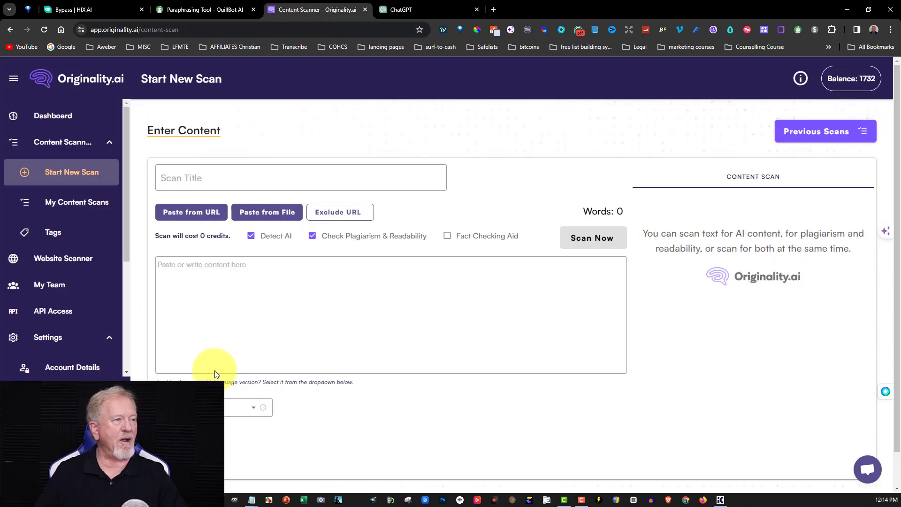
click(174, 264)
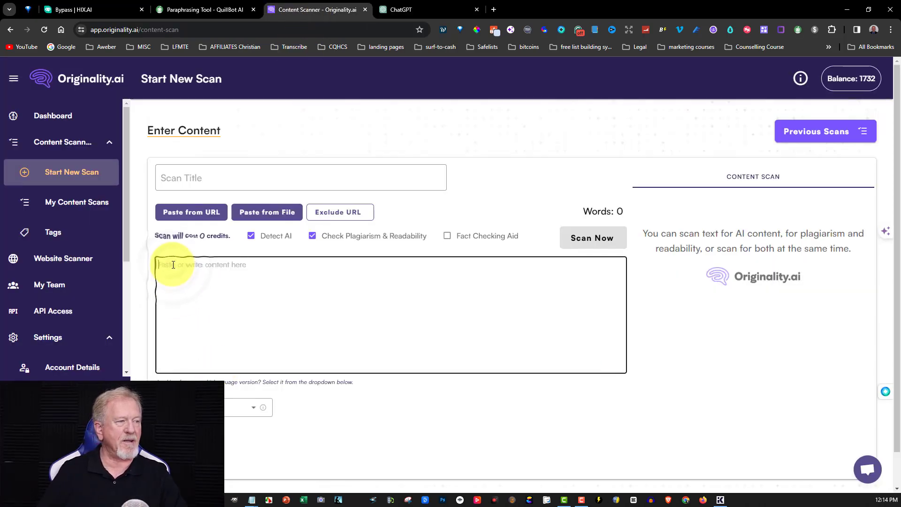
key(ctrl+v)
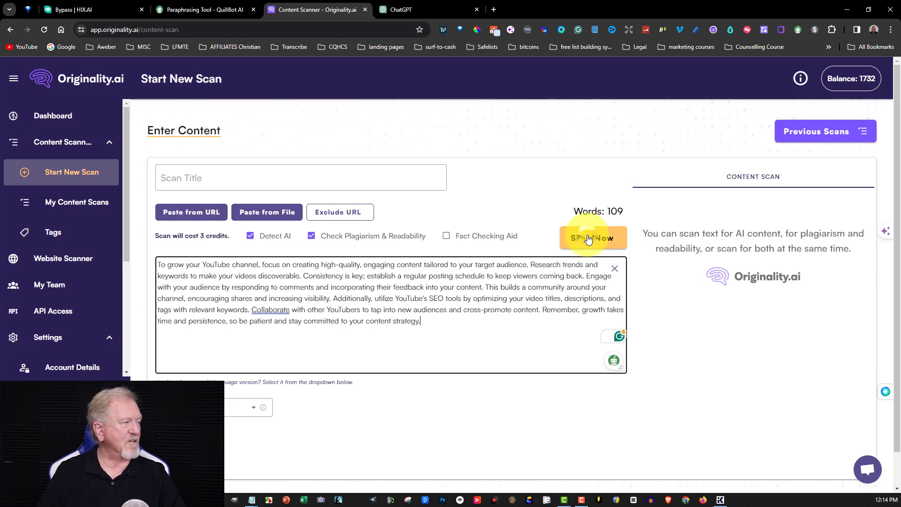
click(588, 238)
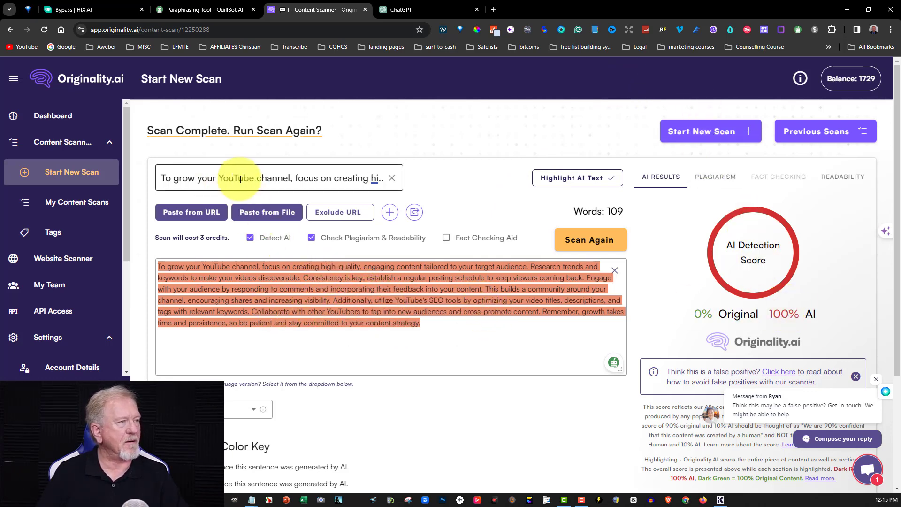
- Clear Originality.ai's Scan Title and content boxes
drag(161, 177, 513, 181)
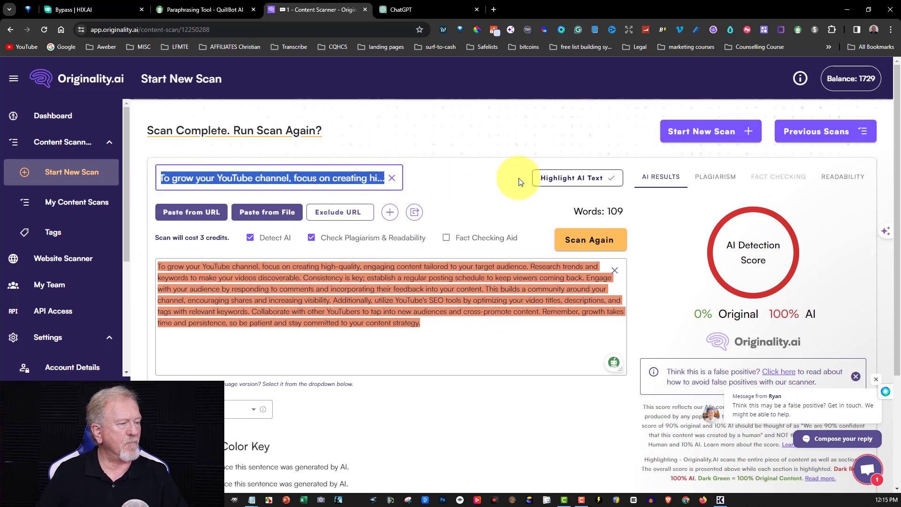
key(BackSpace)
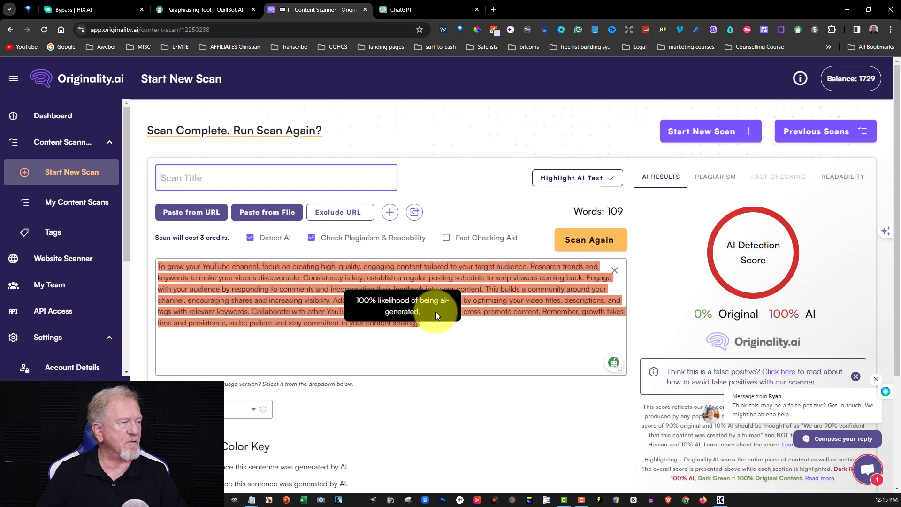
click(433, 333)
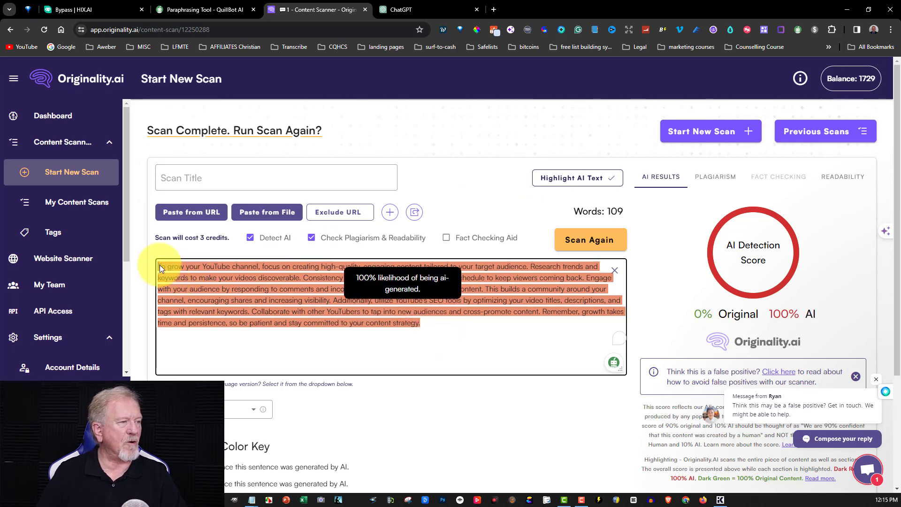
drag(166, 267, 458, 322)
key(ctrl+x)
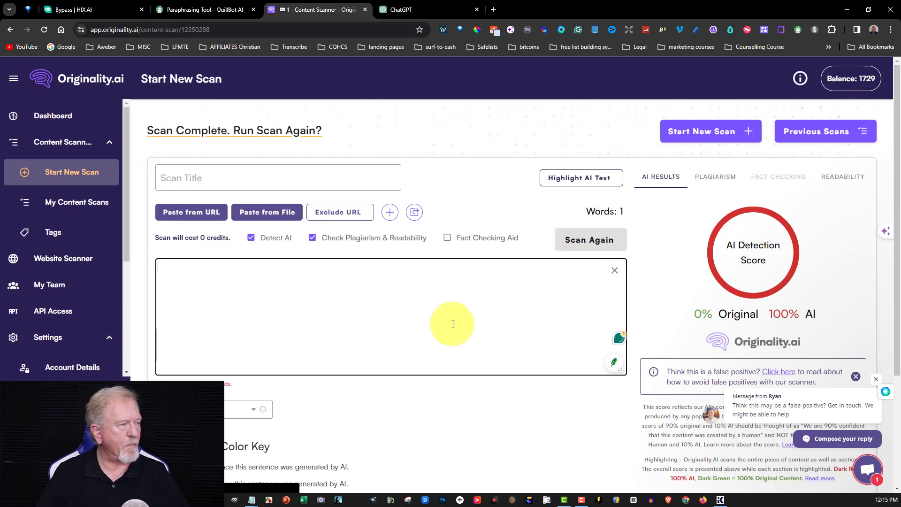
- Paraphrase the pasted YouTube answer in QuillBot's Standard mode into a 117-word rewrite
click(190, 11)
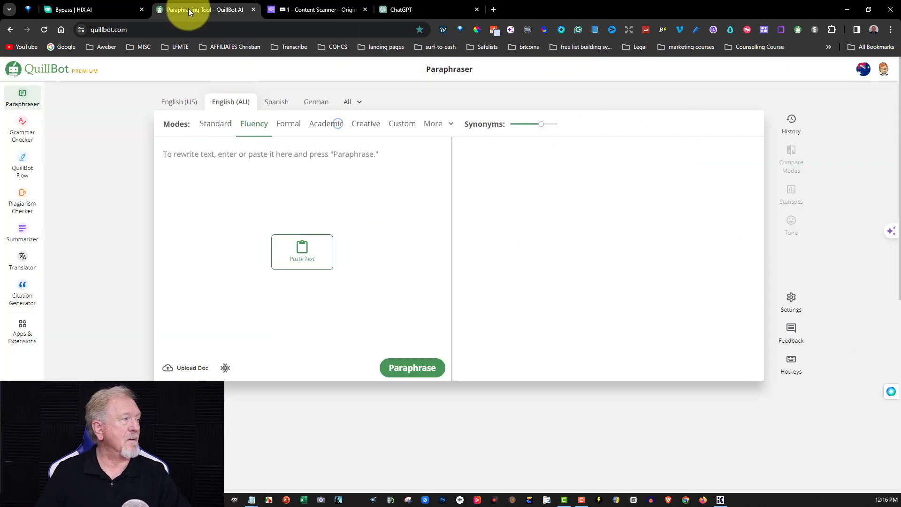
click(165, 155)
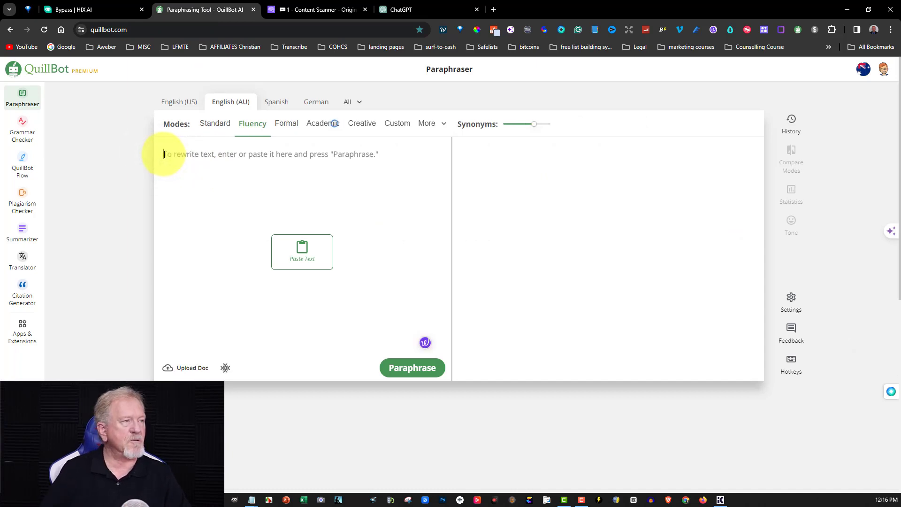
key(ctrl+v)
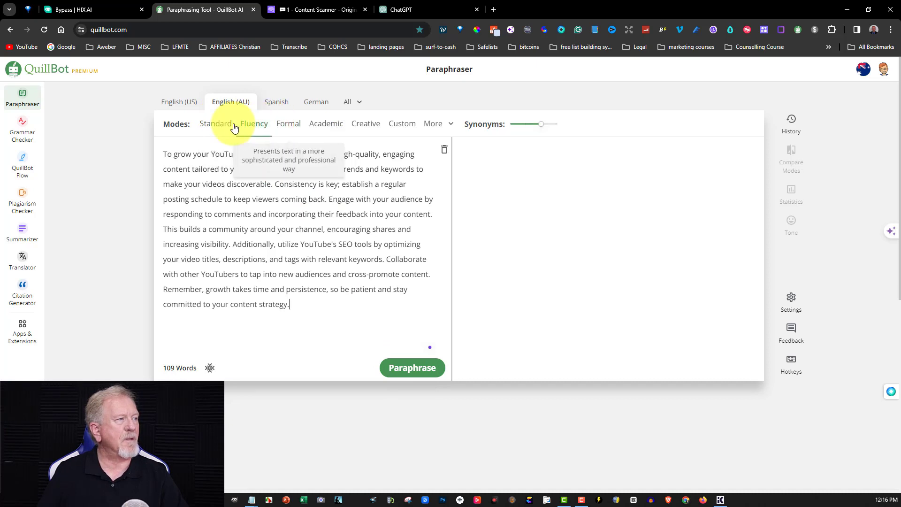
click(217, 124)
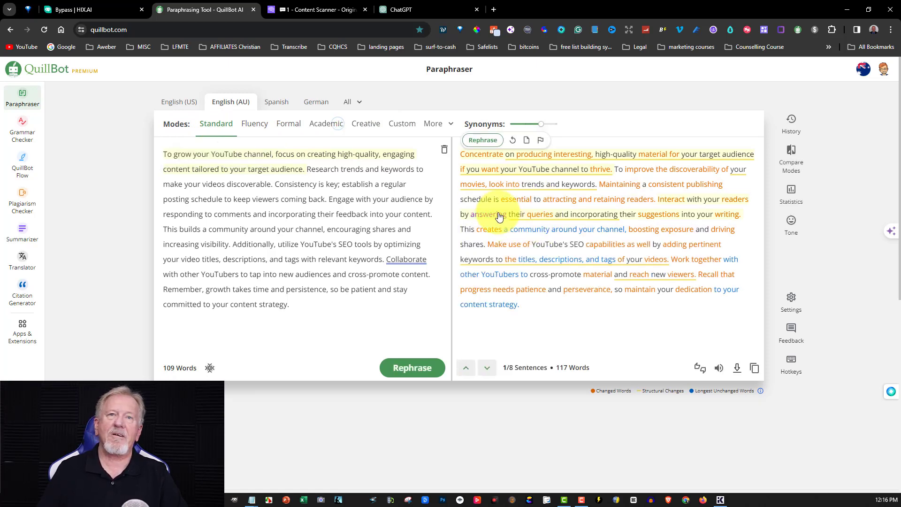
- Copy QuillBot's paraphrased output text
drag(529, 304, 461, 153)
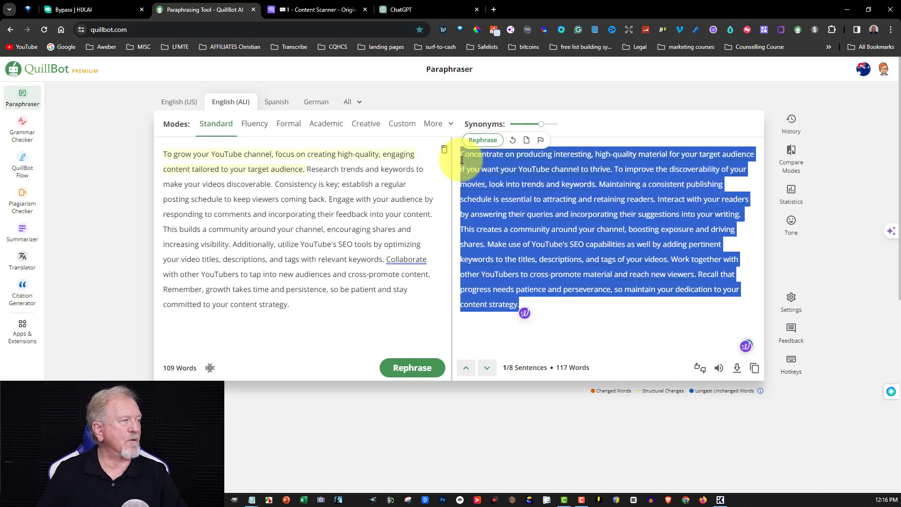
right_click(520, 174)
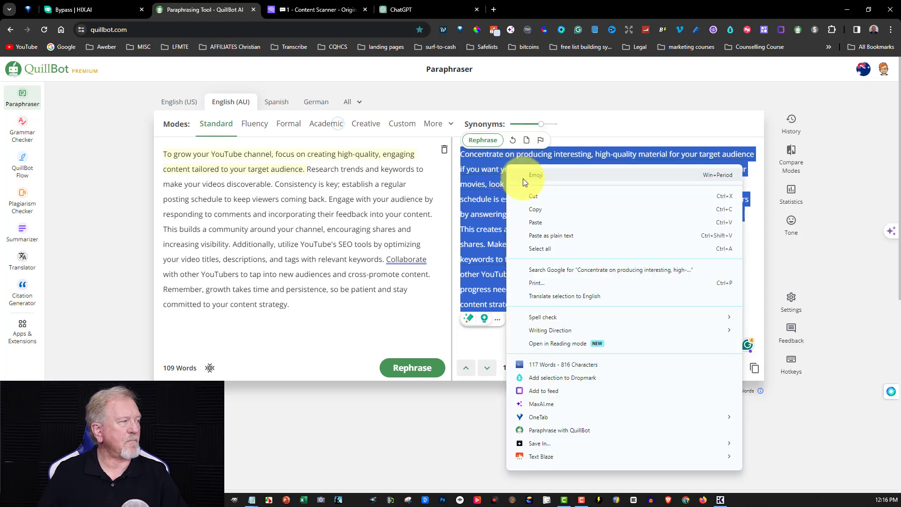
click(536, 209)
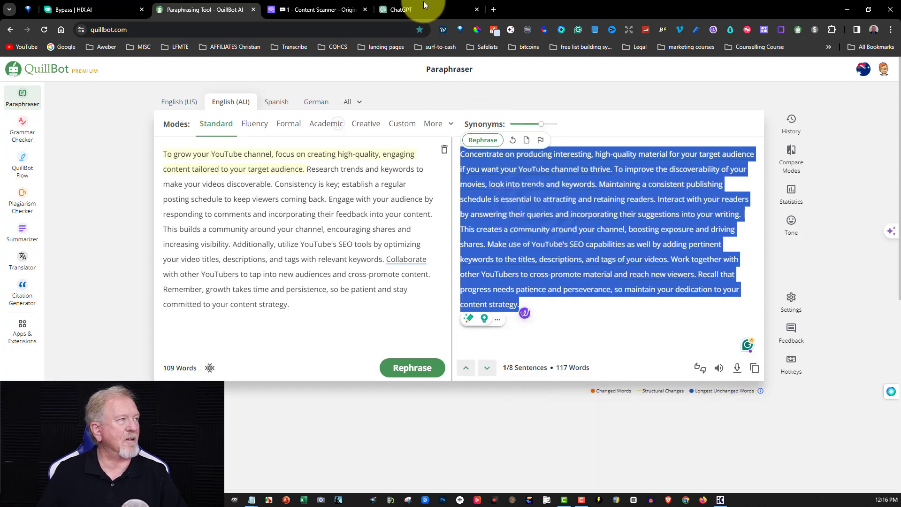
- Scan QuillBot's 117-word rewrite in Originality.ai, scoring 0% Original, 100% AI
click(322, 10)
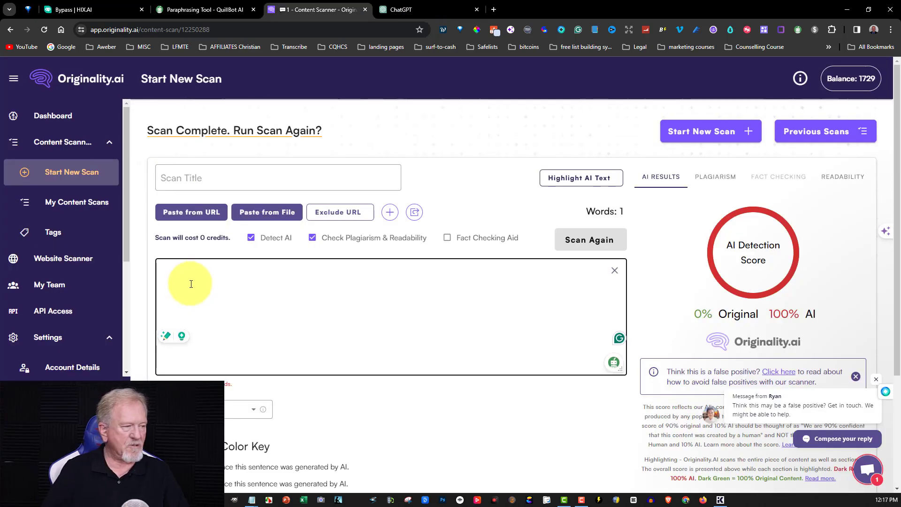
key(ctrl+v)
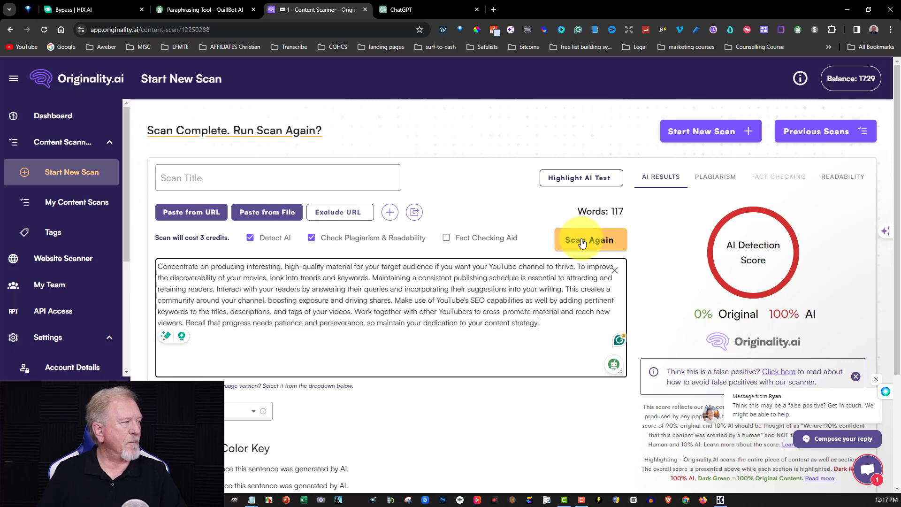
click(582, 241)
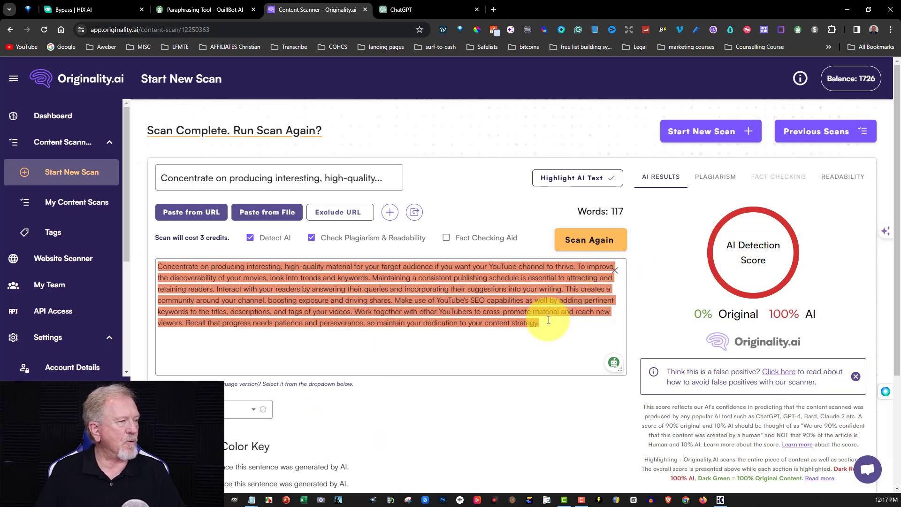
- Clear the scanned text and scan title, then return to ChatGPT
drag(533, 316, 118, 264)
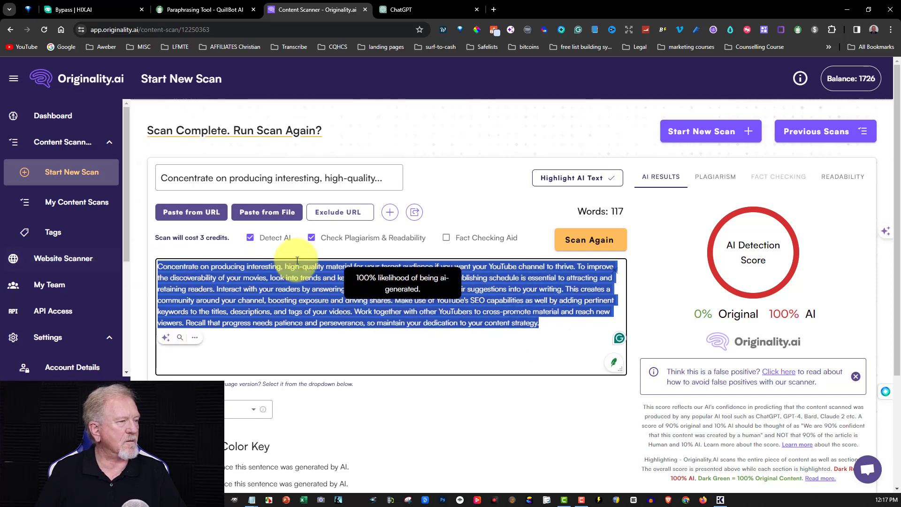
key(ctrl+x)
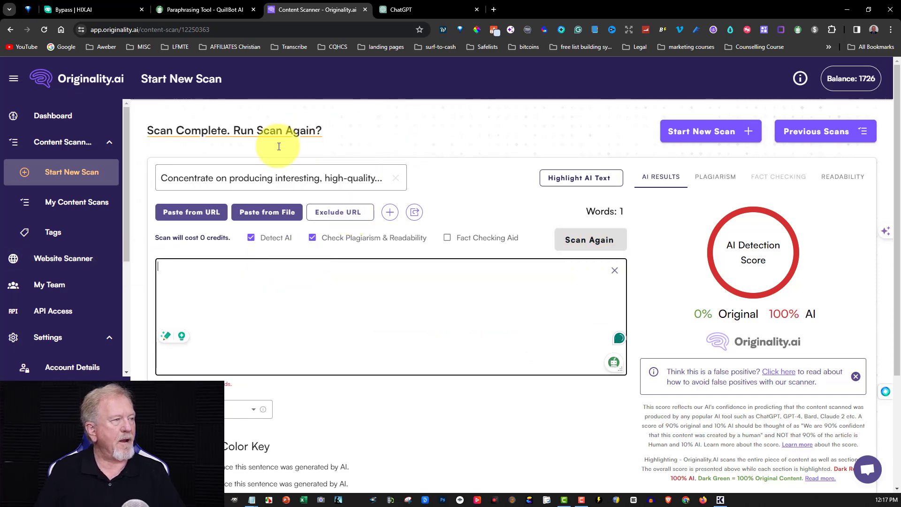
click(177, 178)
key(ctrl+a)
key(BackSpace)
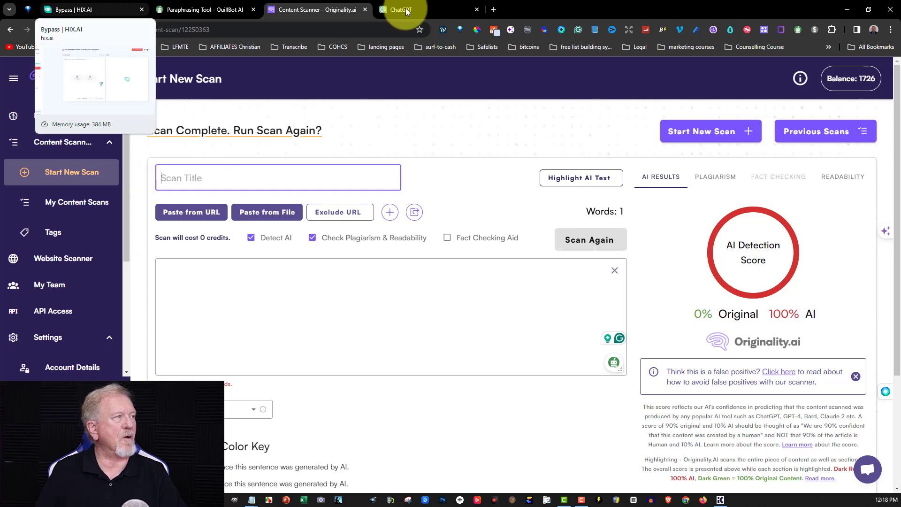
click(407, 12)
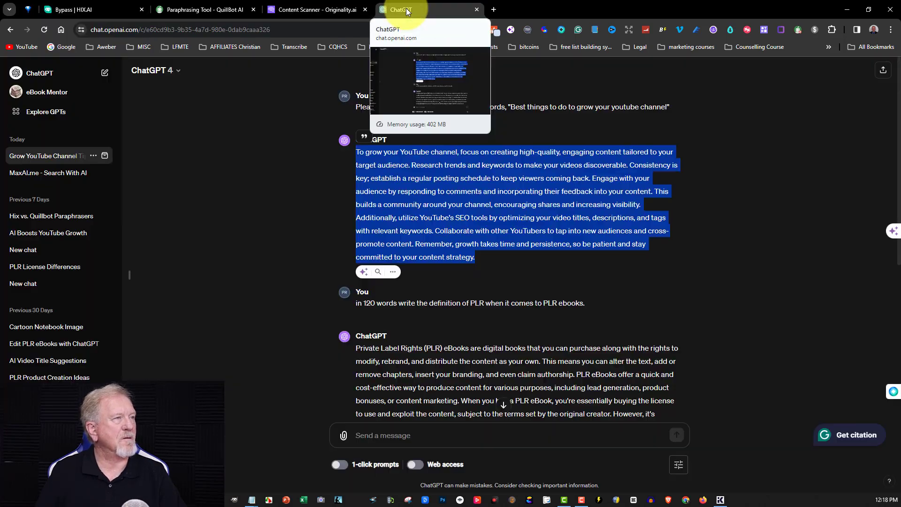
- Humanize ChatGPT's original 111-word YouTube answer in HIX Bypass
right_click(448, 189)
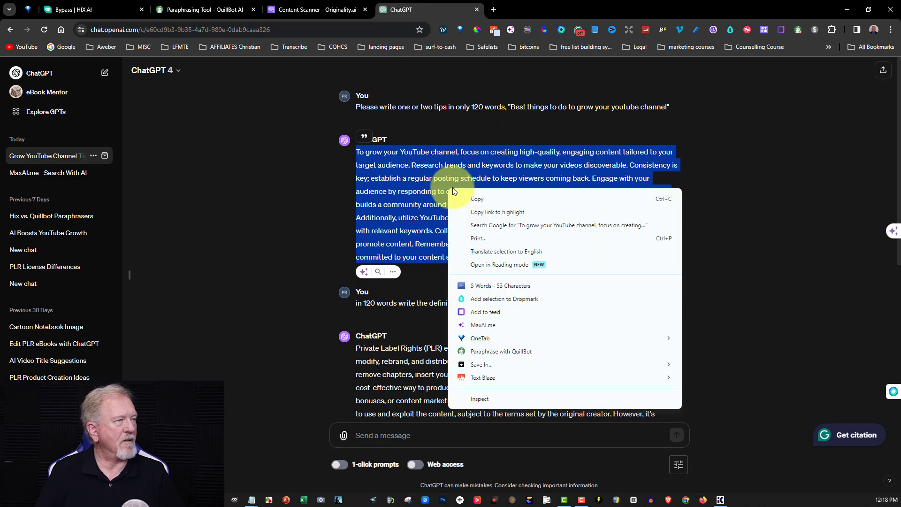
click(477, 199)
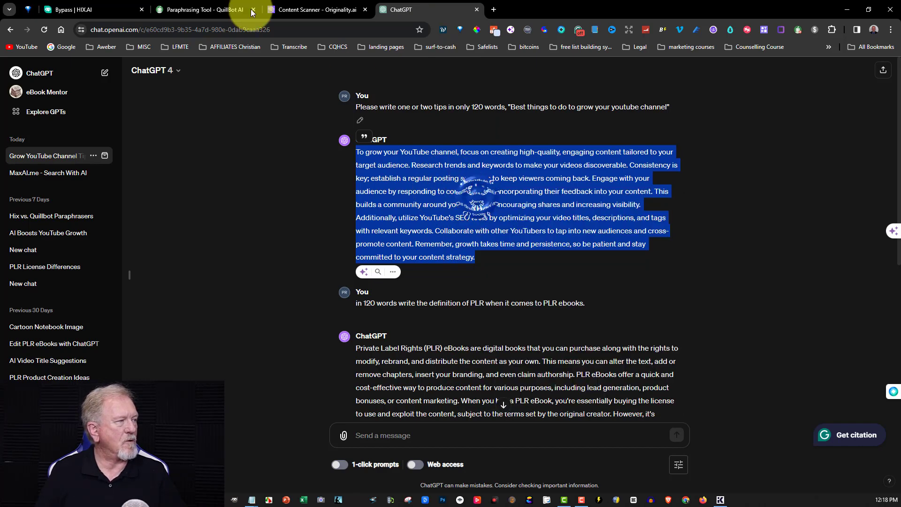
click(82, 9)
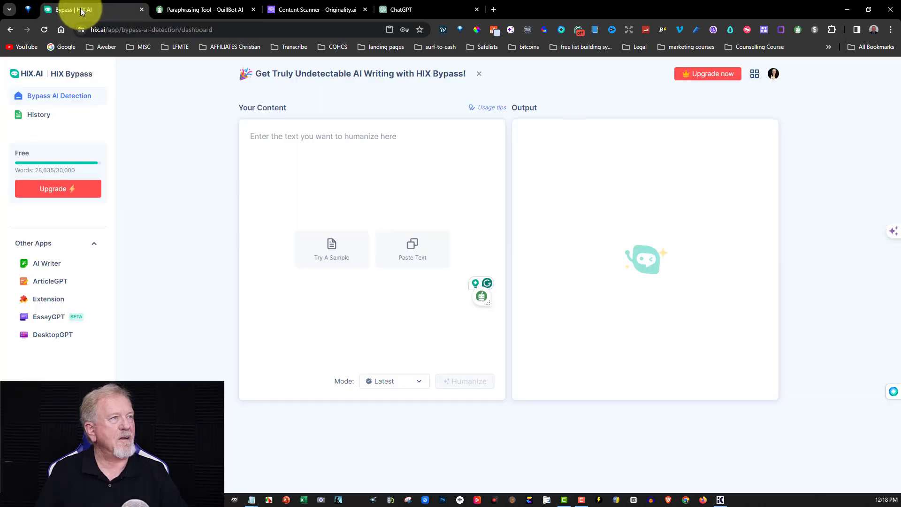
click(251, 132)
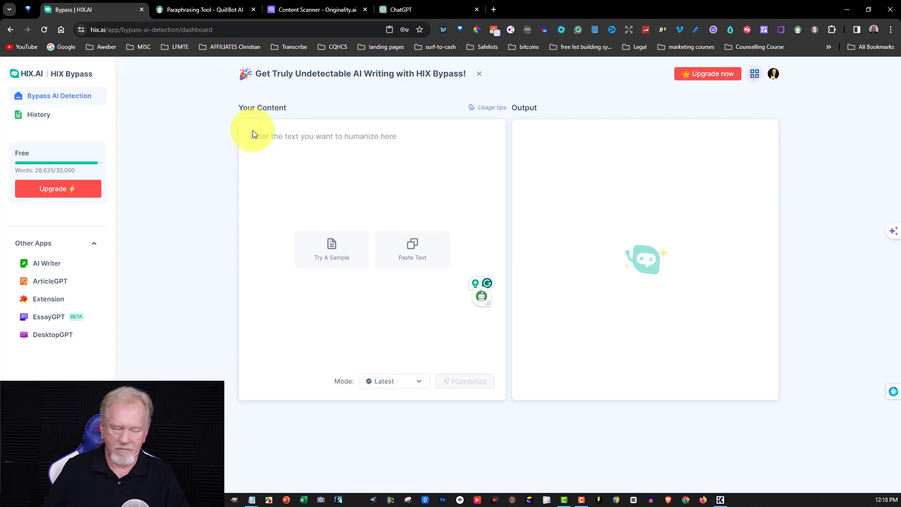
key(ctrl+v)
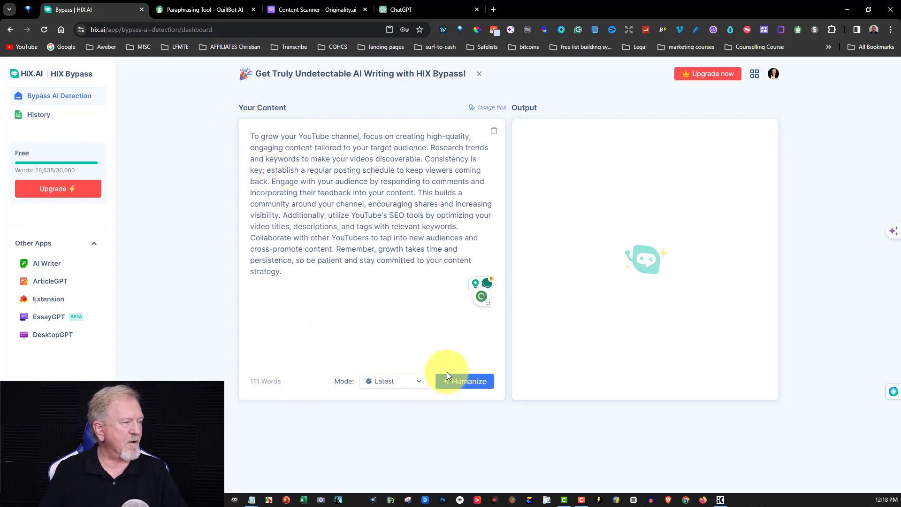
click(464, 384)
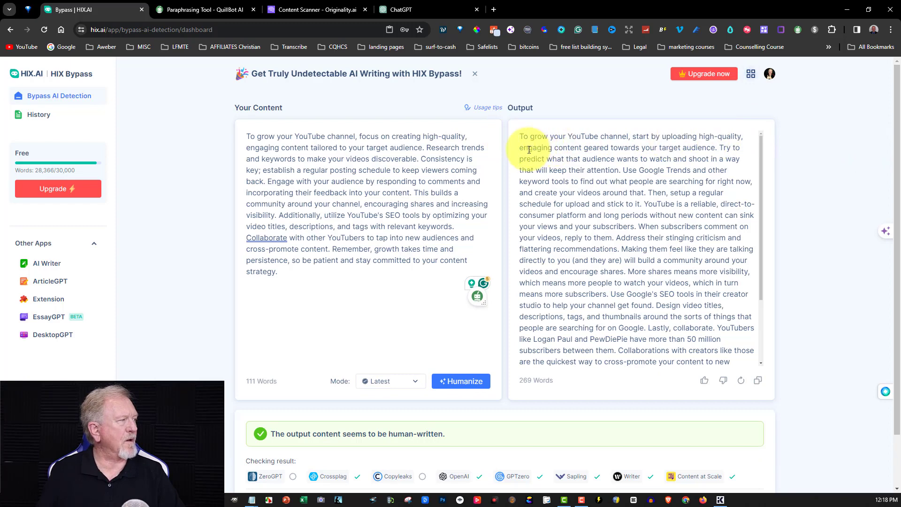
- Copy HIX Bypass's 269-word humanized output
drag(522, 137, 739, 365)
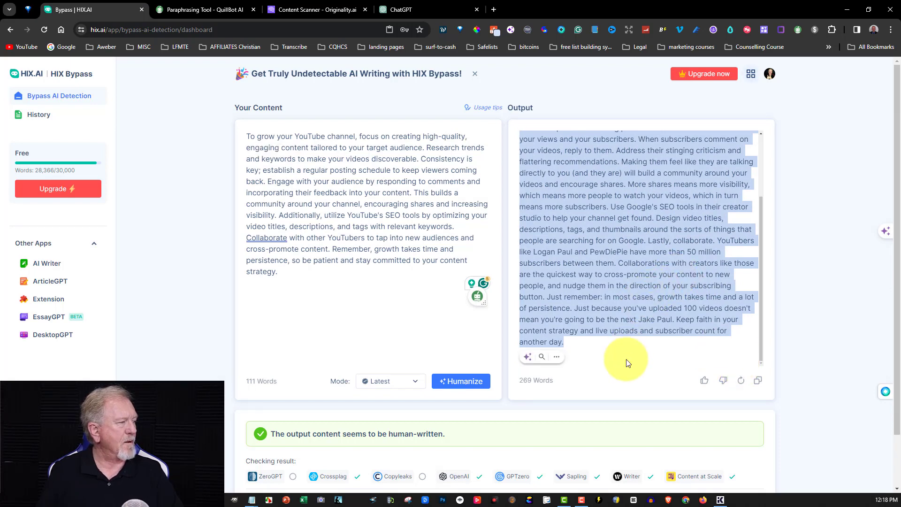
right_click(584, 208)
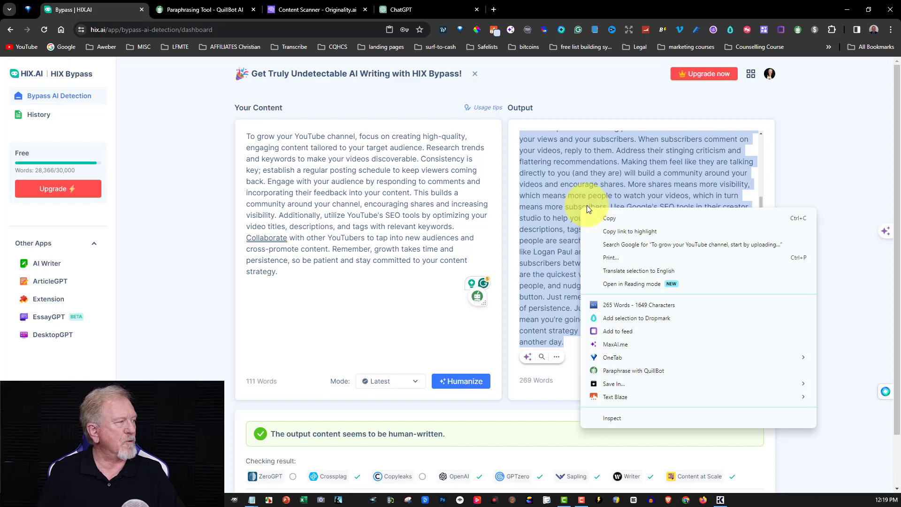
click(611, 220)
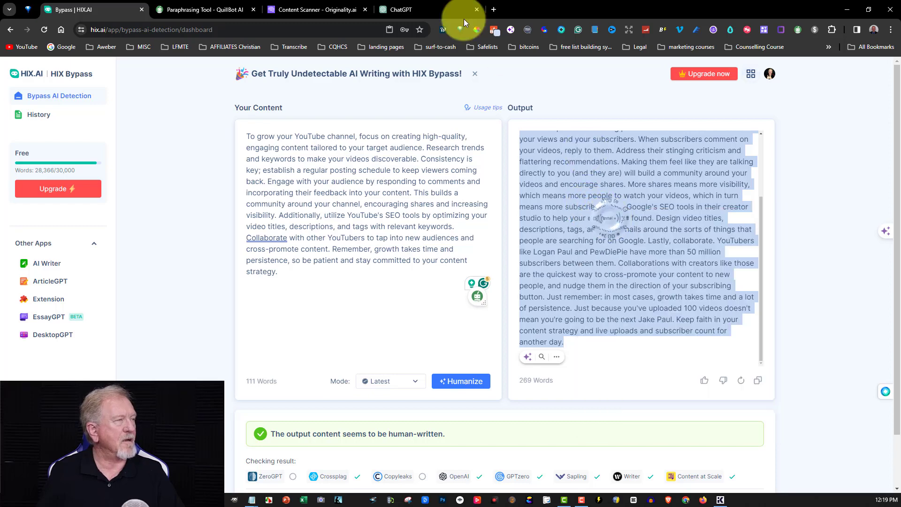
- Scan the 263-word HIX Bypass output in Originality.ai, scoring 100% Original, 0% AI
click(314, 8)
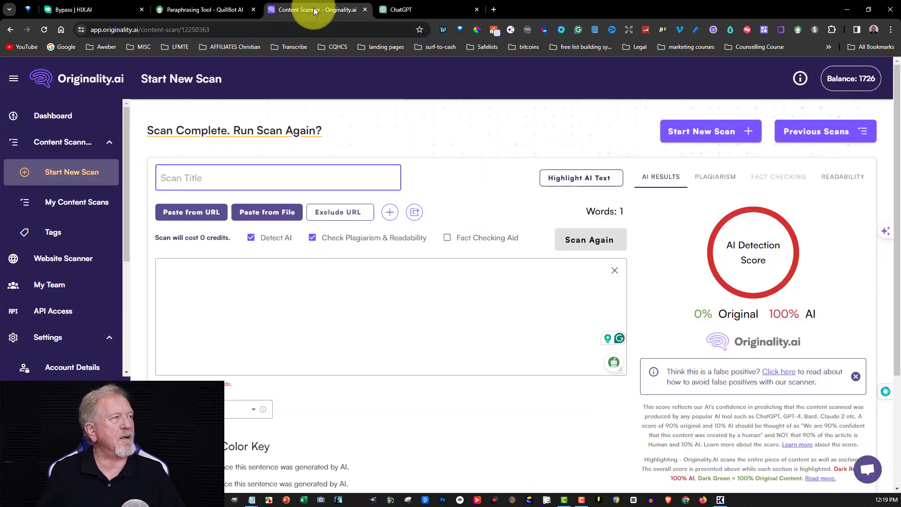
click(164, 269)
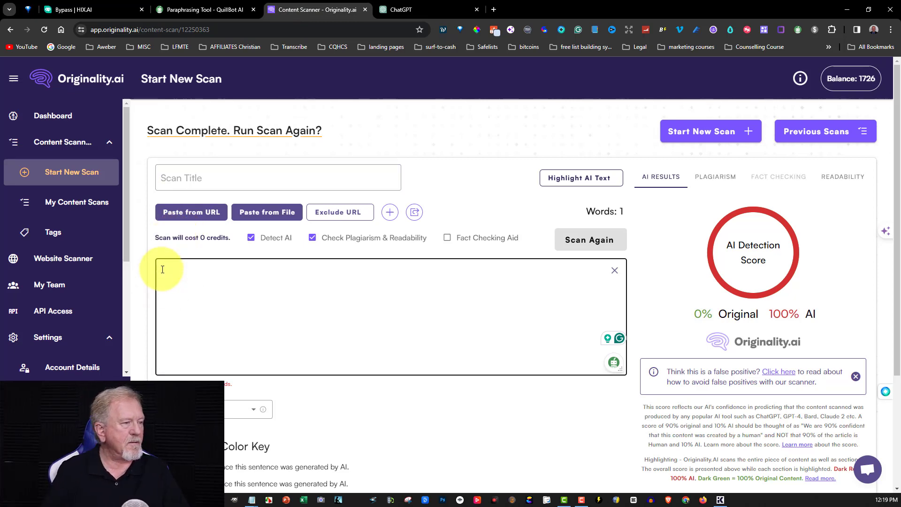
key(ctrl+v)
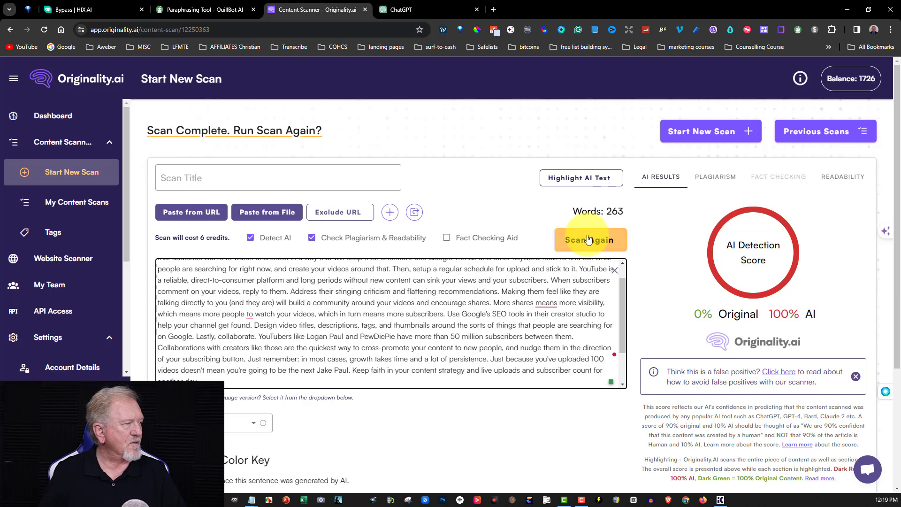
click(587, 240)
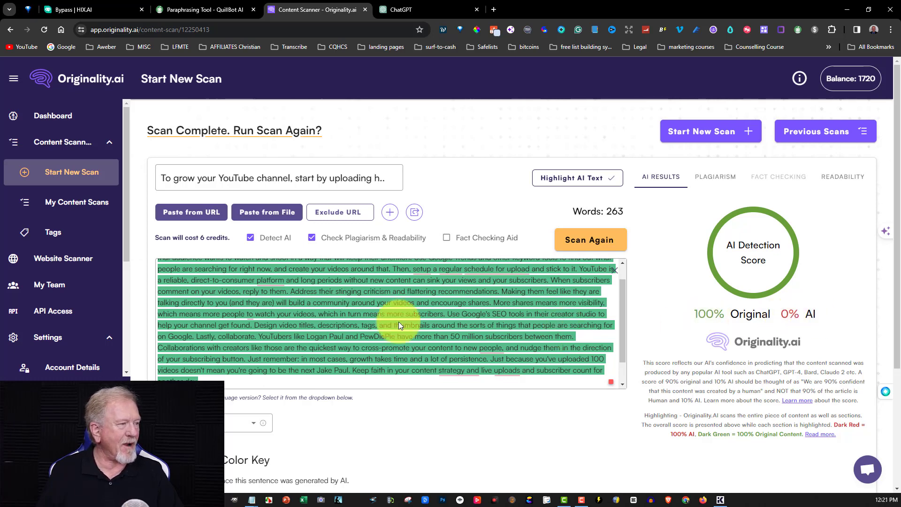
mouse_move(303, 292)
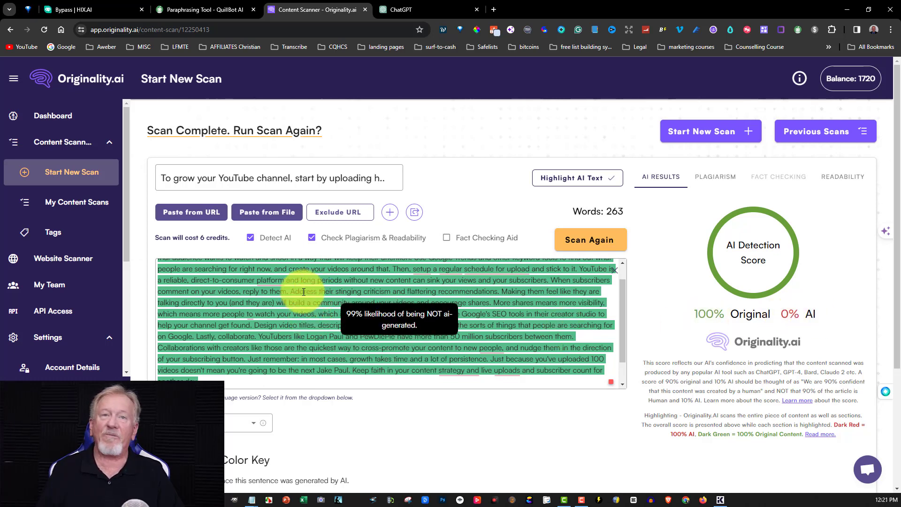
scroll(304, 292, up, 1)
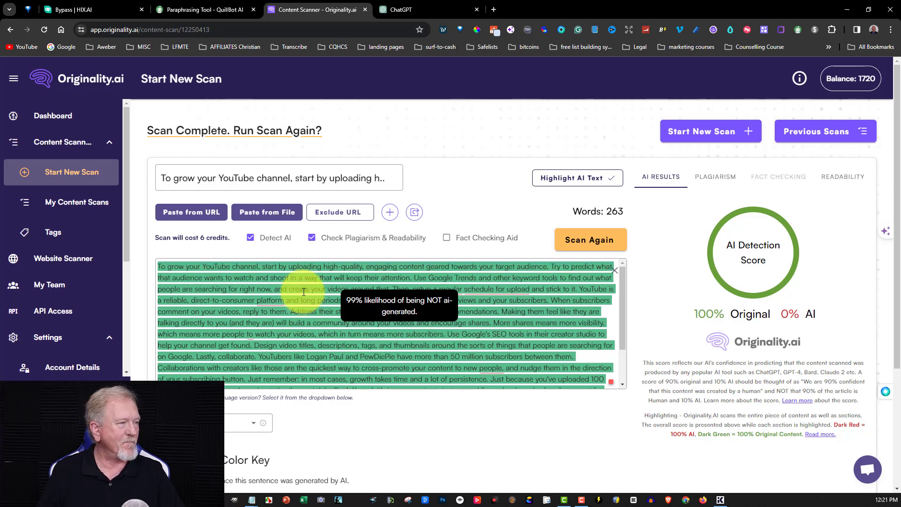
scroll(304, 291, down, 2)
scroll(304, 291, up, 2)
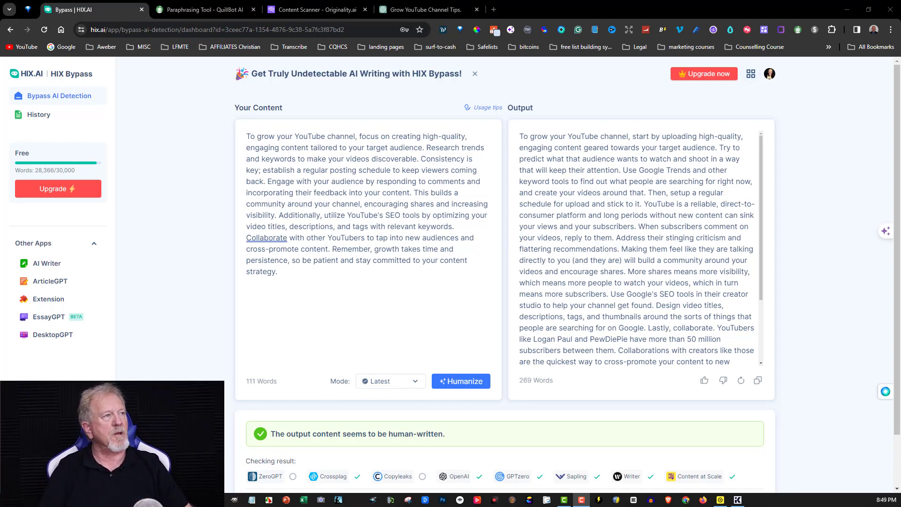
click(182, 10)
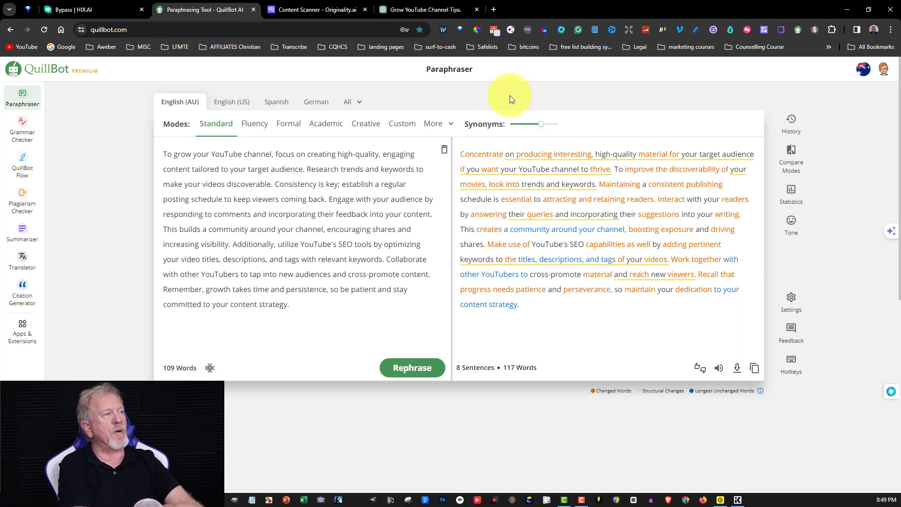
click(73, 9)
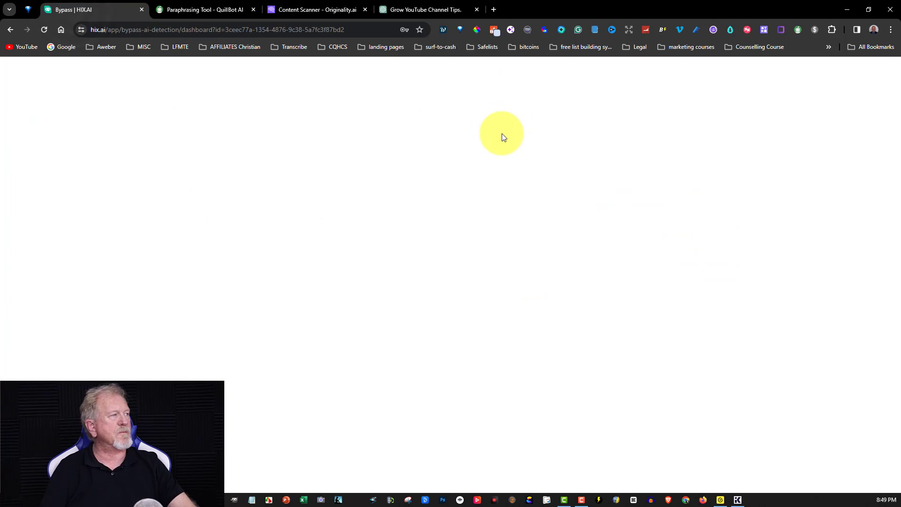
- Bring back QuillBot's Paraphraser showing the 117-word Standard-mode rewrite
click(210, 11)
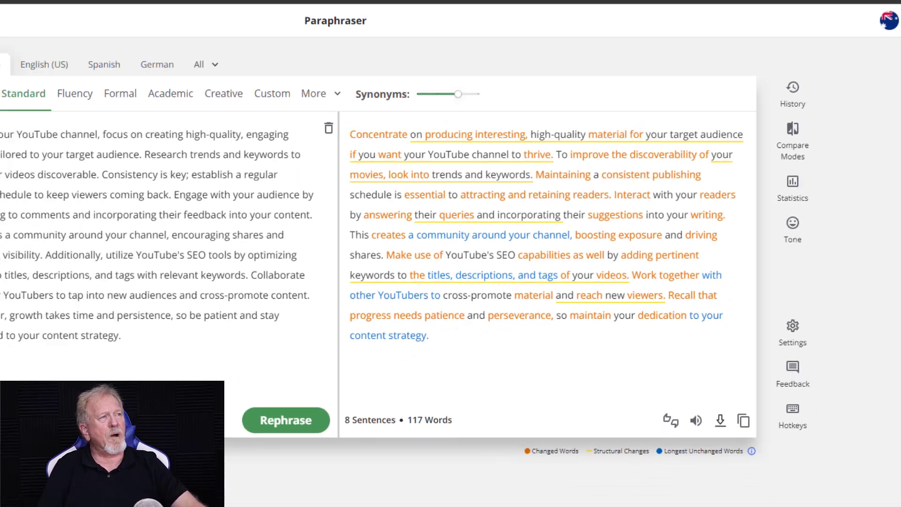
- Return to HIX Bypass's 269-word humanized output of the YouTube text
click(81, 10)
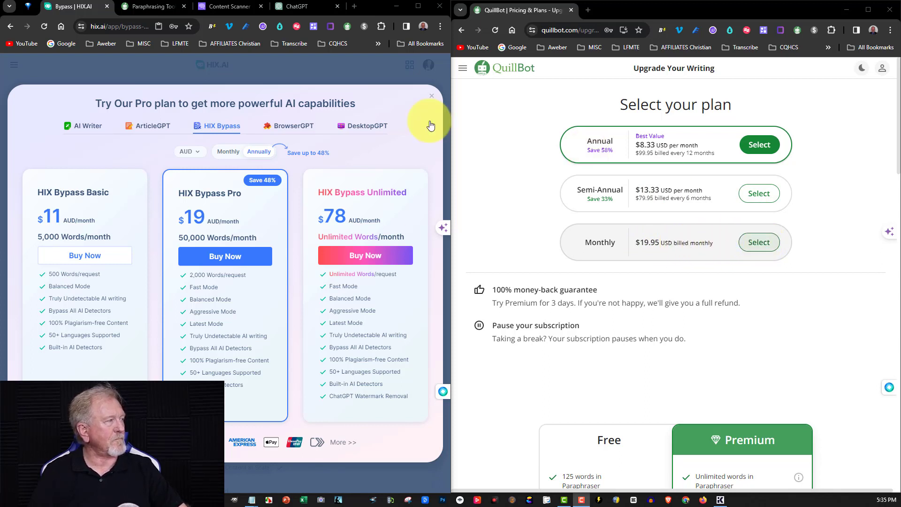
click(198, 151)
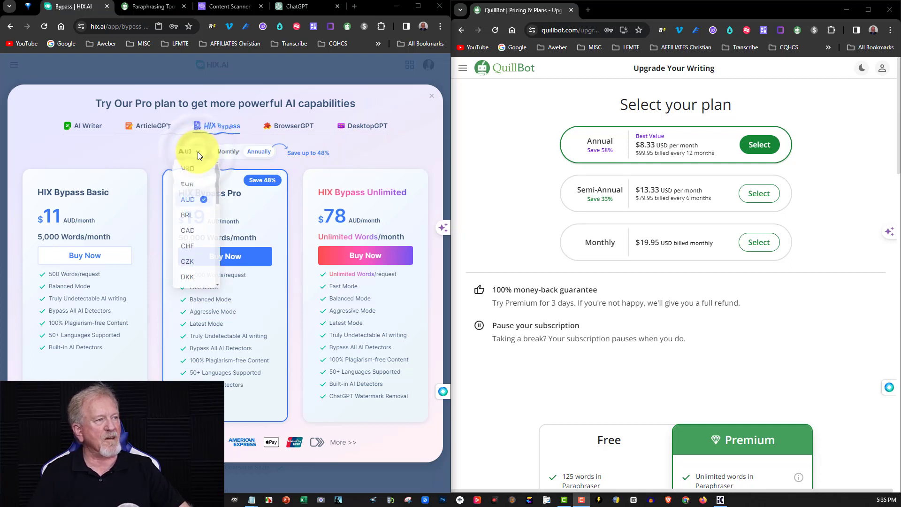
click(191, 169)
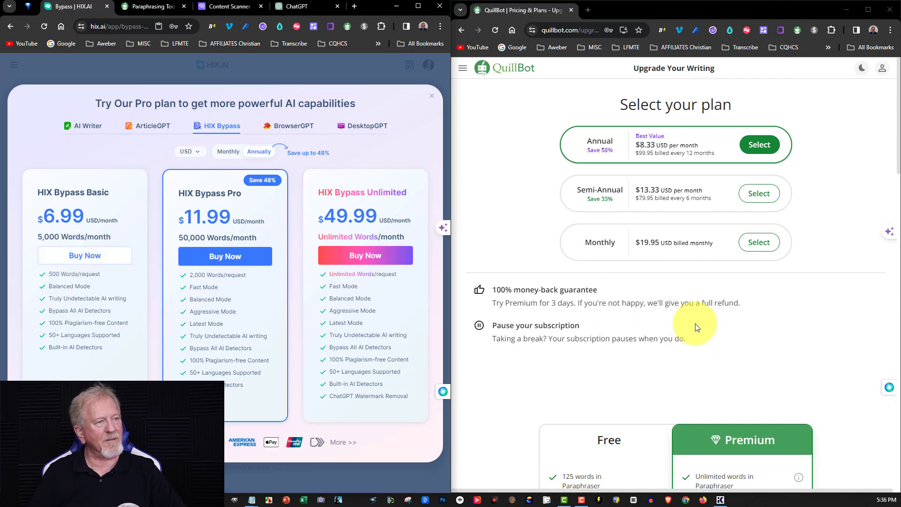
- Highlight the Free plan's '125 words in Paraphraser' limit in QuillBot's Free vs Premium table
scroll(695, 323, down, 5)
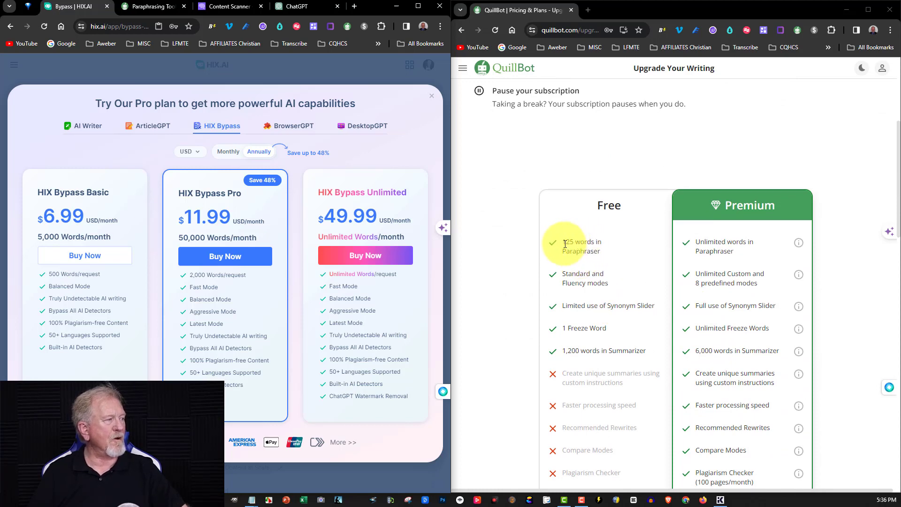
drag(564, 243, 604, 248)
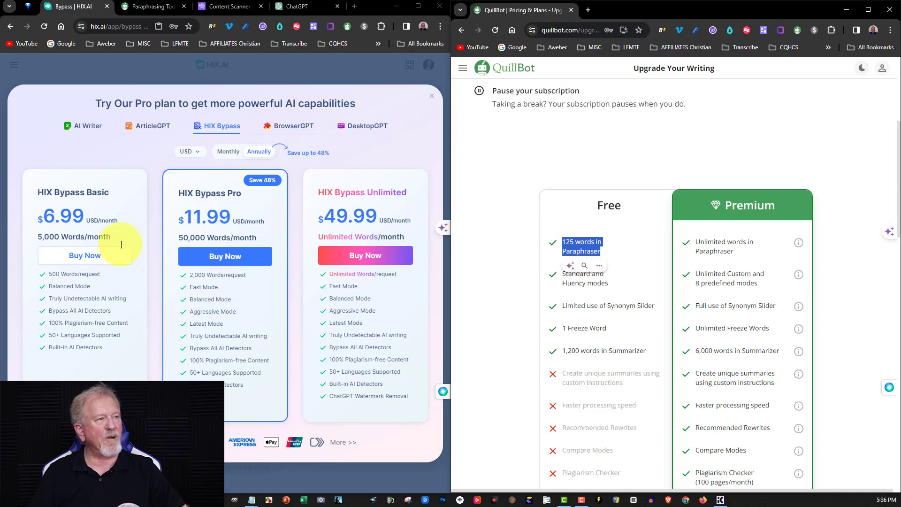